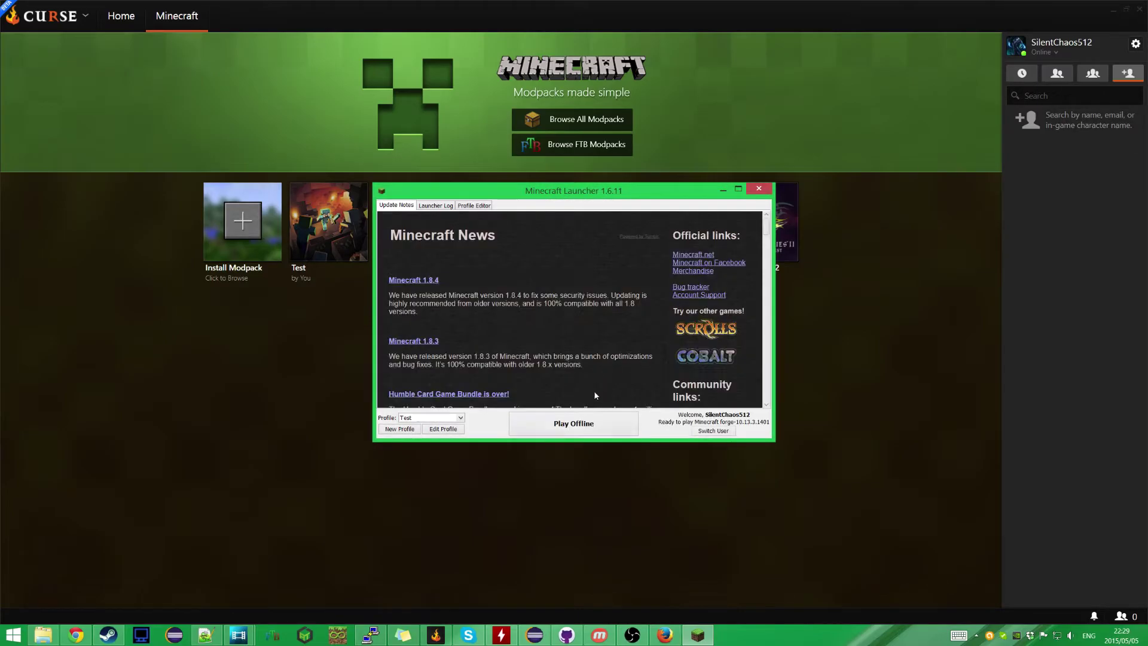
Step: Play the Test profile offline and bring the Minecraft 1.7.10 window, 10 mods loaded, forward
{"action": "left_click", "coordinate": [562, 423]}
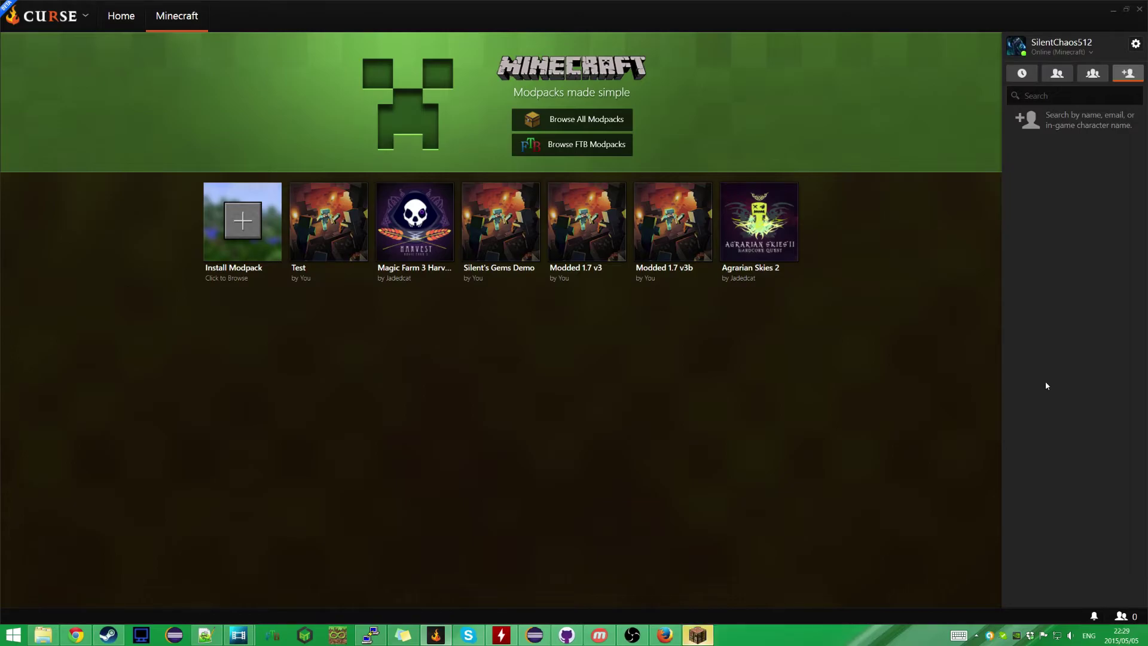
{"action": "left_click", "coordinate": [698, 634]}
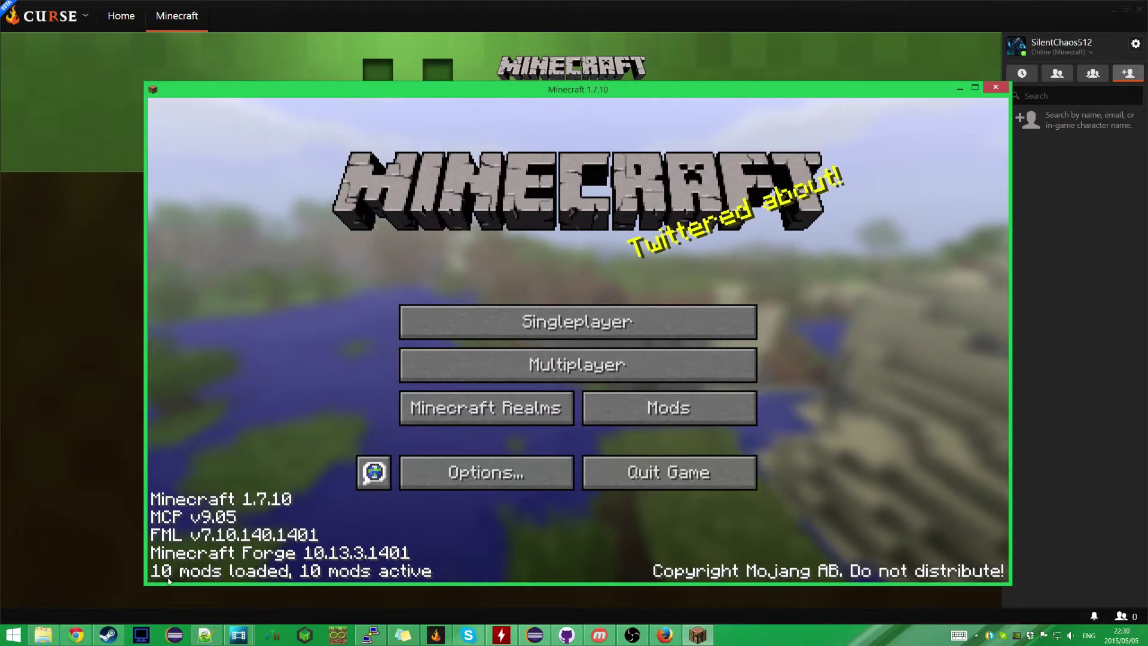
Step: Scroll through the in-game list of loaded mods and return to the title screen
{"action": "left_click", "coordinate": [669, 407]}
{"action": "left_click_drag", "start_coordinate": [367, 231], "coordinate": [379, 256]}
{"action": "left_click", "coordinate": [577, 521]}
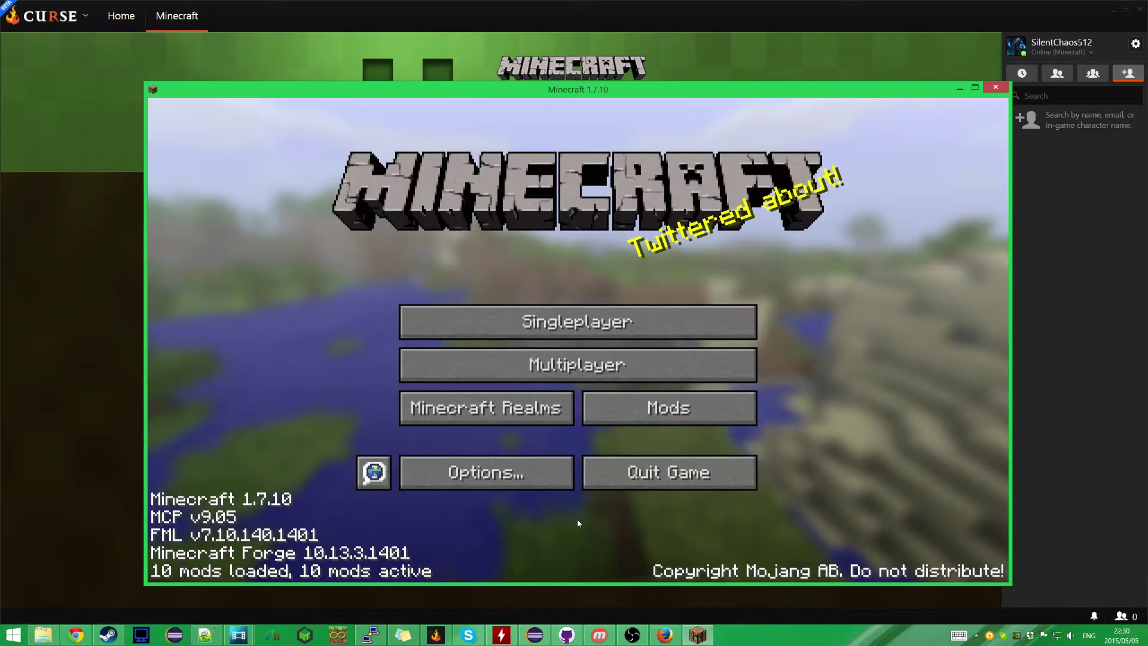
Step: Turn the Music volume OFF in Options > Music & Sounds
{"action": "left_click", "coordinate": [497, 489]}
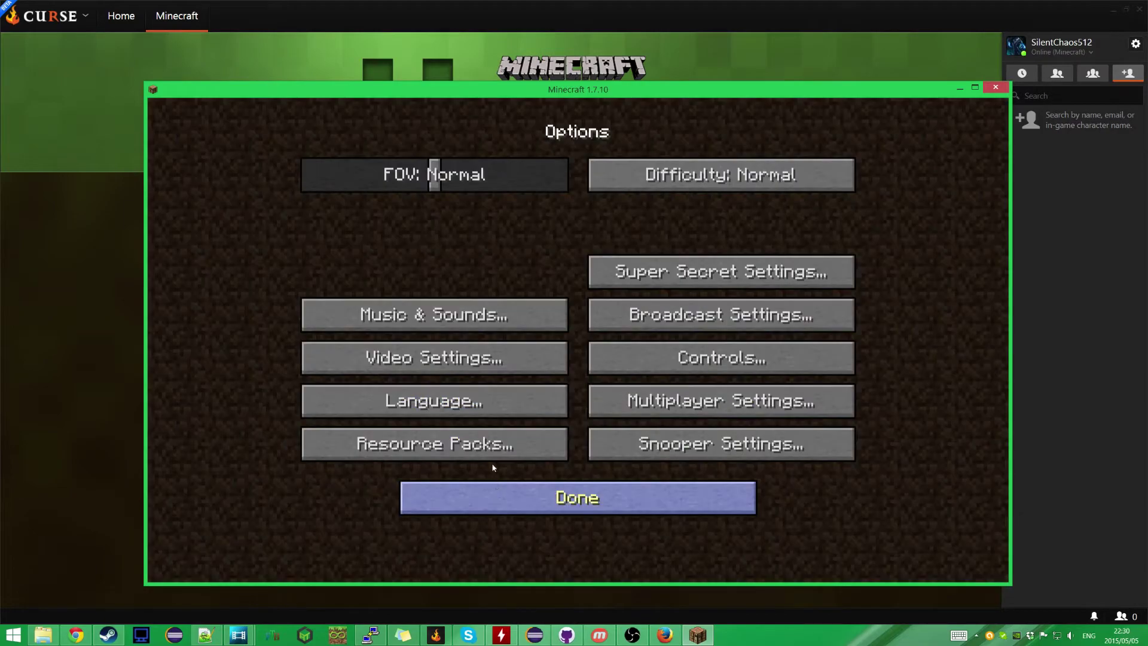
{"action": "left_click", "coordinate": [431, 313]}
{"action": "left_click_drag", "start_coordinate": [431, 217], "coordinate": [287, 217]}
{"action": "left_click", "coordinate": [621, 514]}
{"action": "left_click", "coordinate": [616, 505]}
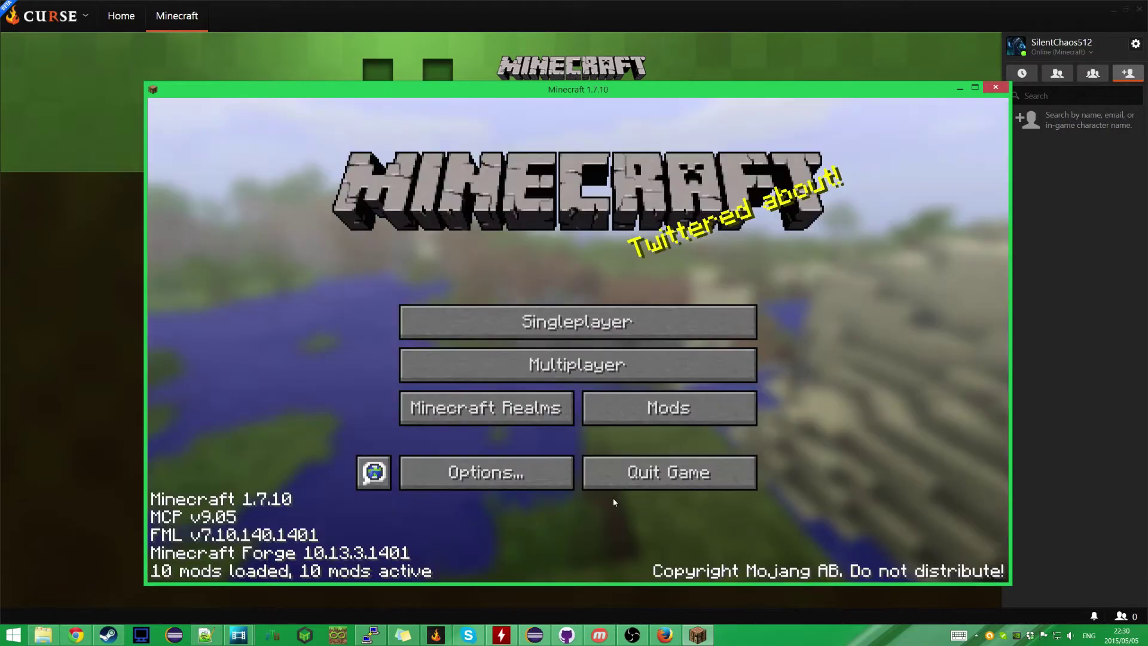
Step: Glance at the singleplayer world list and sound settings again, then quit the game
{"action": "left_click", "coordinate": [627, 332]}
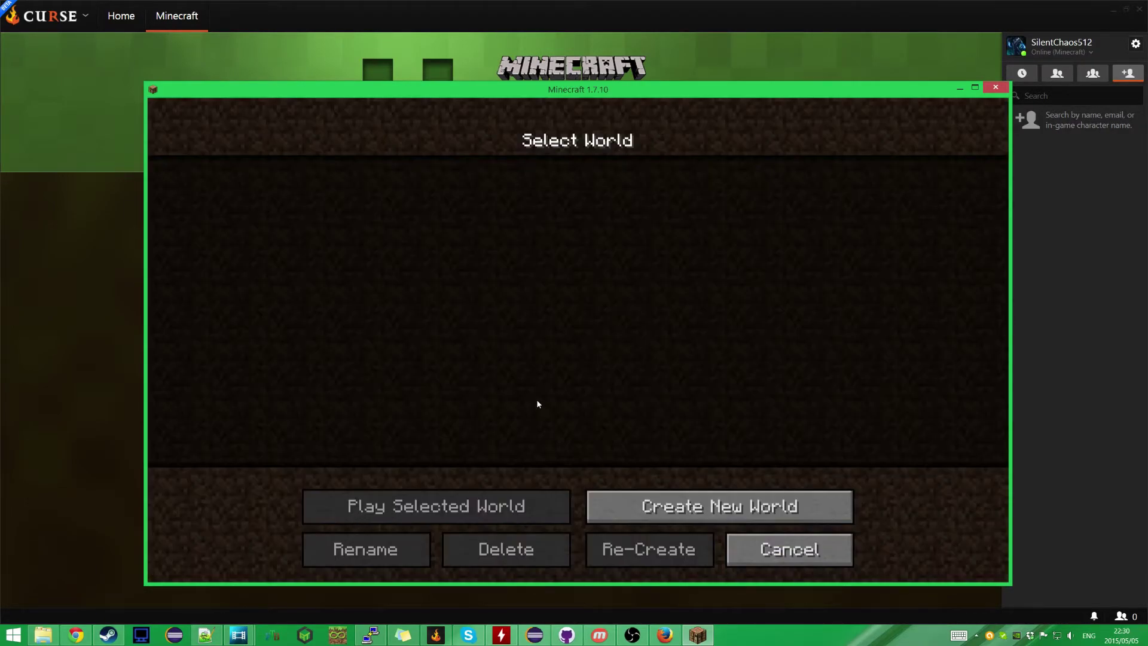
{"action": "left_click", "coordinate": [762, 567]}
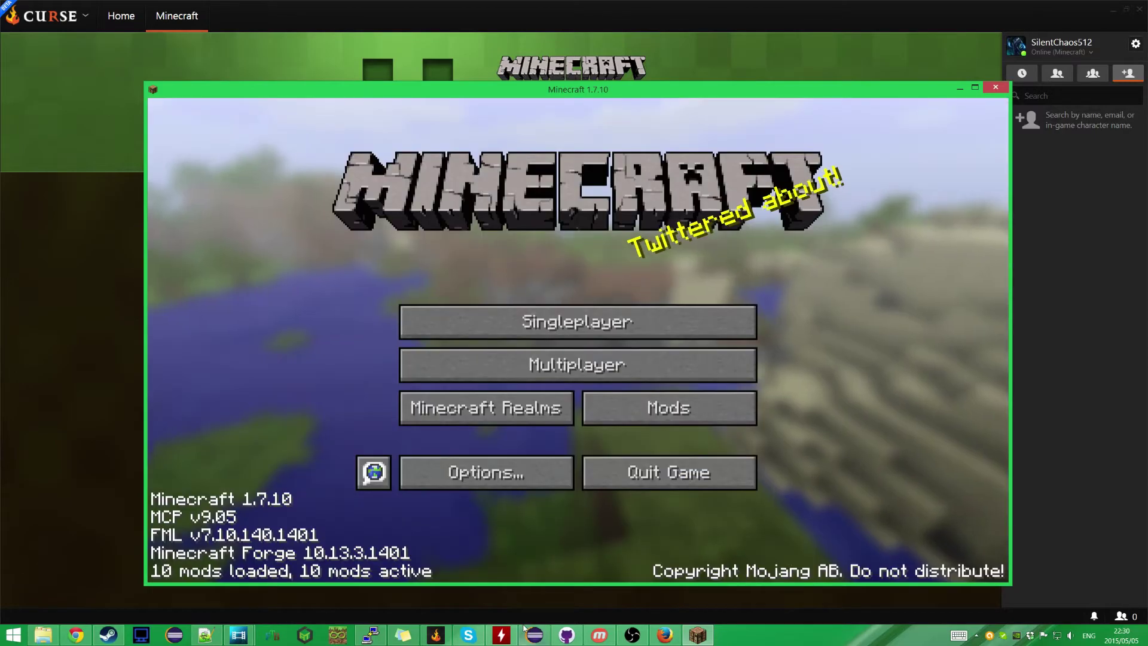
{"action": "left_click", "coordinate": [550, 474]}
{"action": "left_click", "coordinate": [428, 310]}
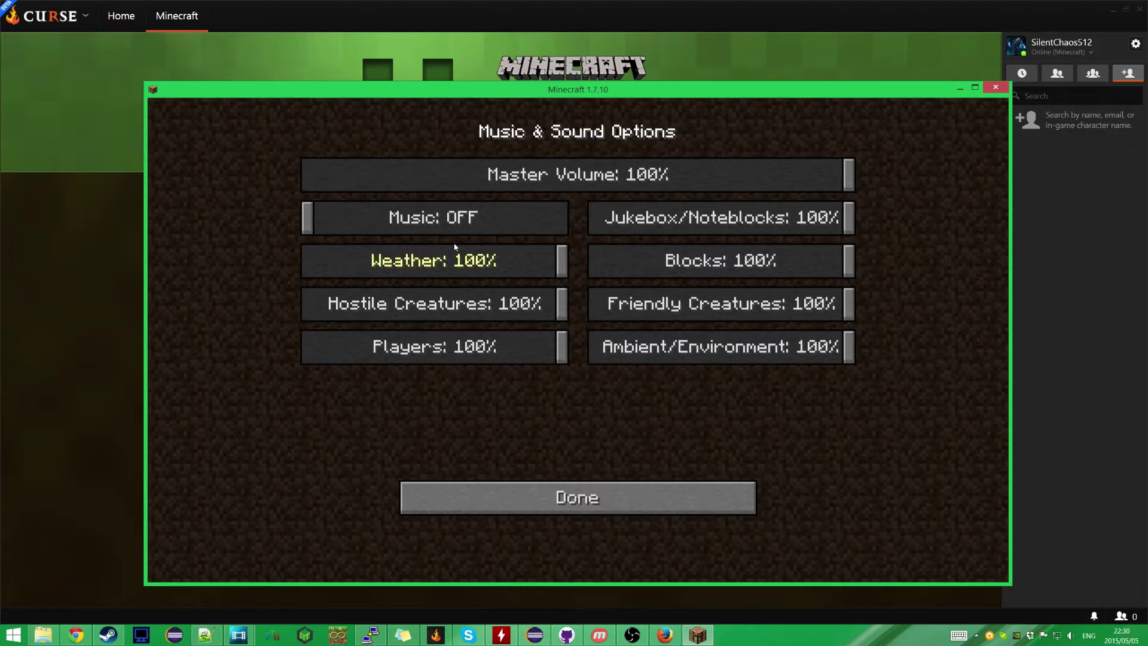
{"action": "left_click", "coordinate": [670, 502]}
{"action": "left_click", "coordinate": [670, 500]}
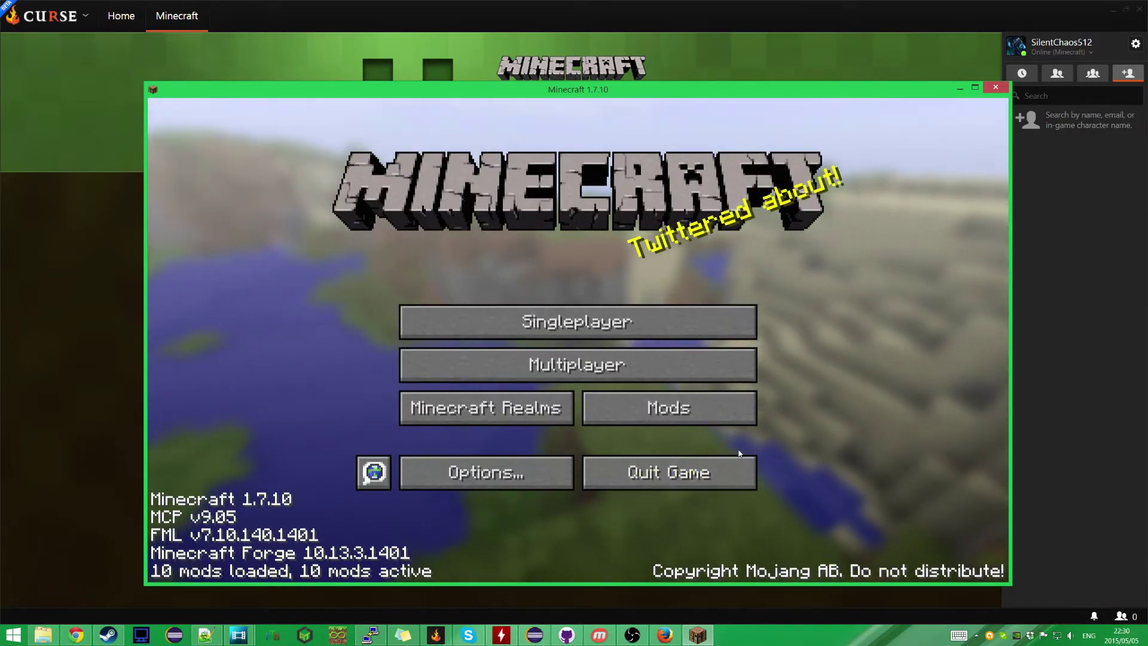
{"action": "left_click", "coordinate": [660, 481]}
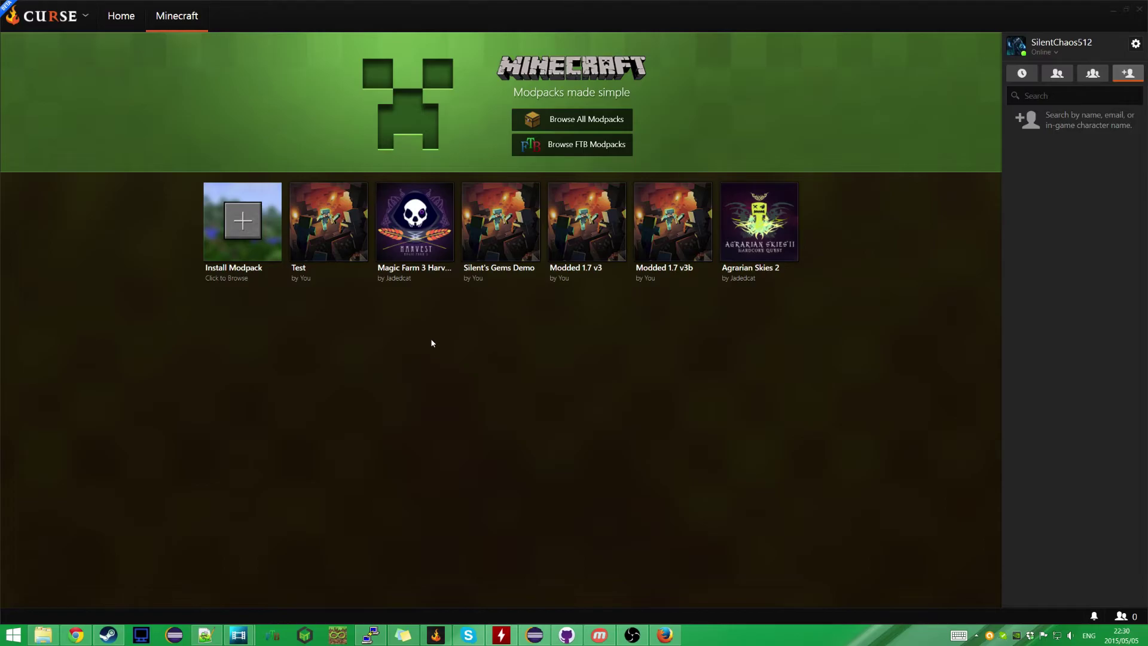
Step: Open the Test profile's instance folder on disk via the tile's Open Folder action
{"action": "left_click", "coordinate": [333, 199]}
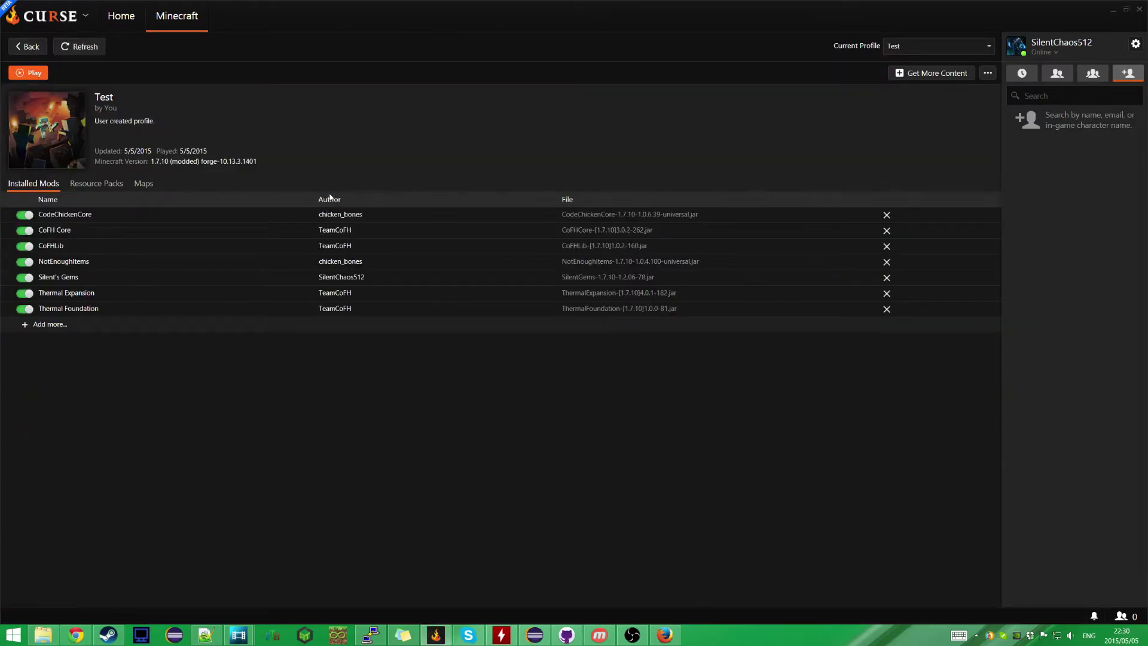
{"action": "left_click", "coordinate": [27, 46]}
{"action": "mouse_move", "coordinate": [342, 225]}
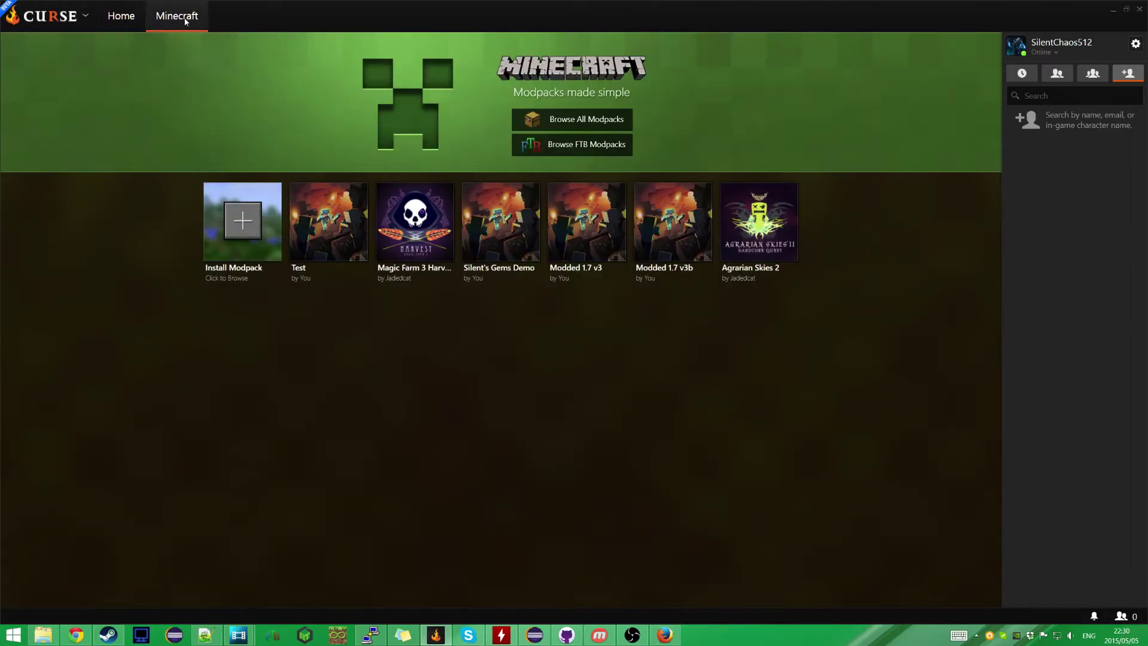
{"action": "right_click", "coordinate": [322, 209]}
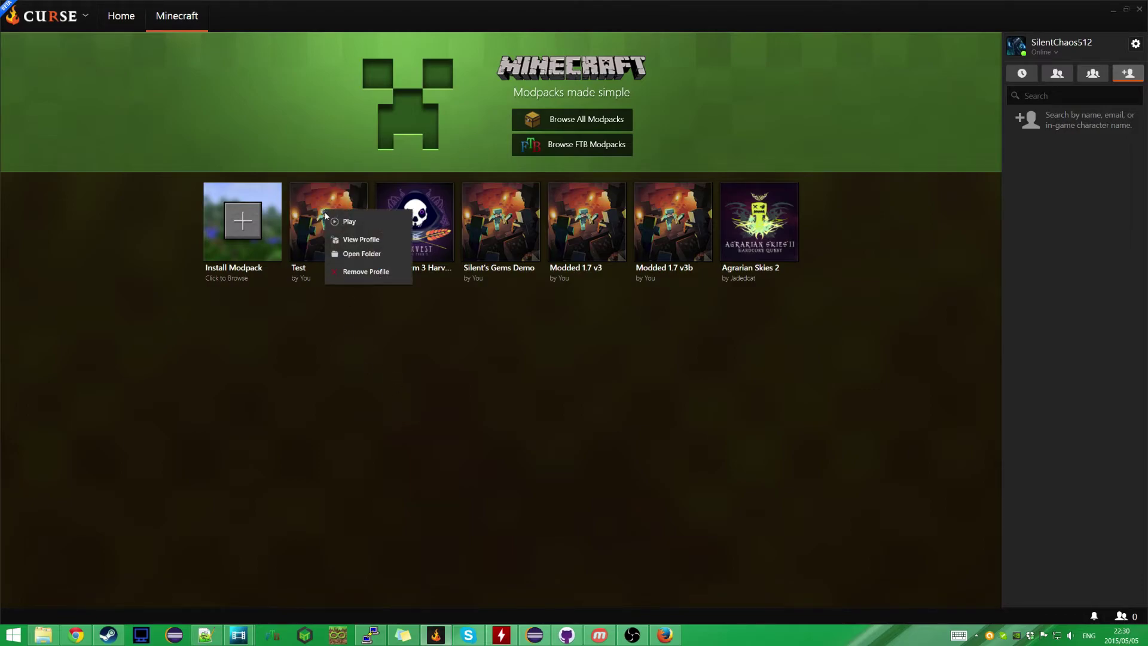
{"action": "left_click", "coordinate": [371, 256]}
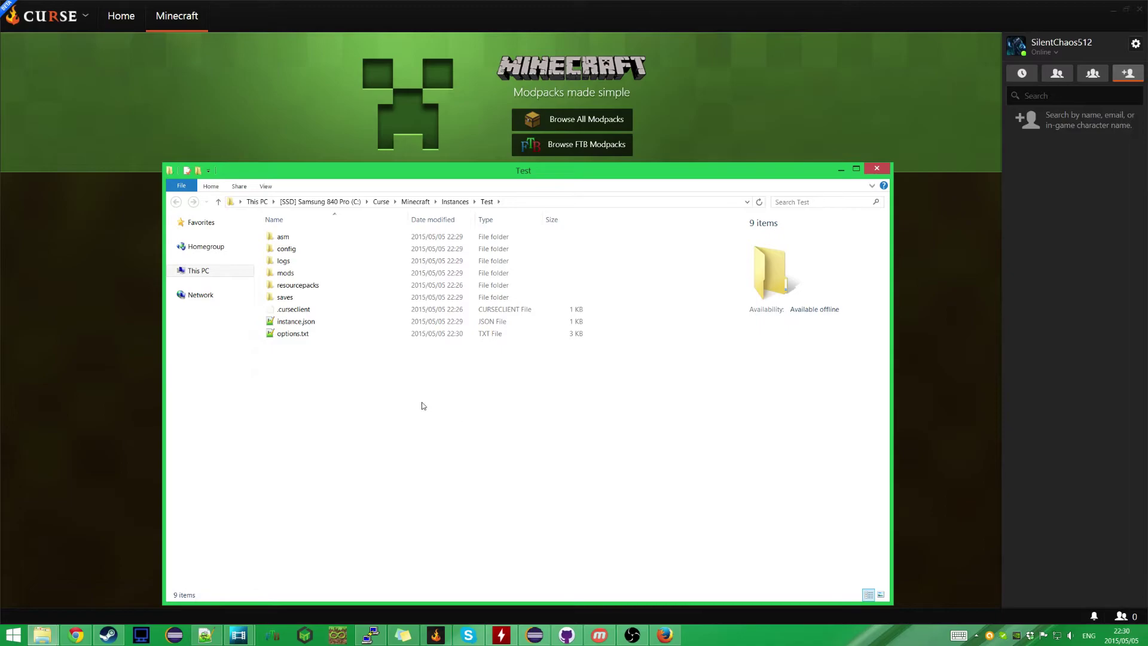
Step: Copy SuperMultiDrills-1.7.10-1.0.0-10.jar into the mods folder, then reopen the Test profile in Curse
{"action": "double_click", "coordinate": [286, 273]}
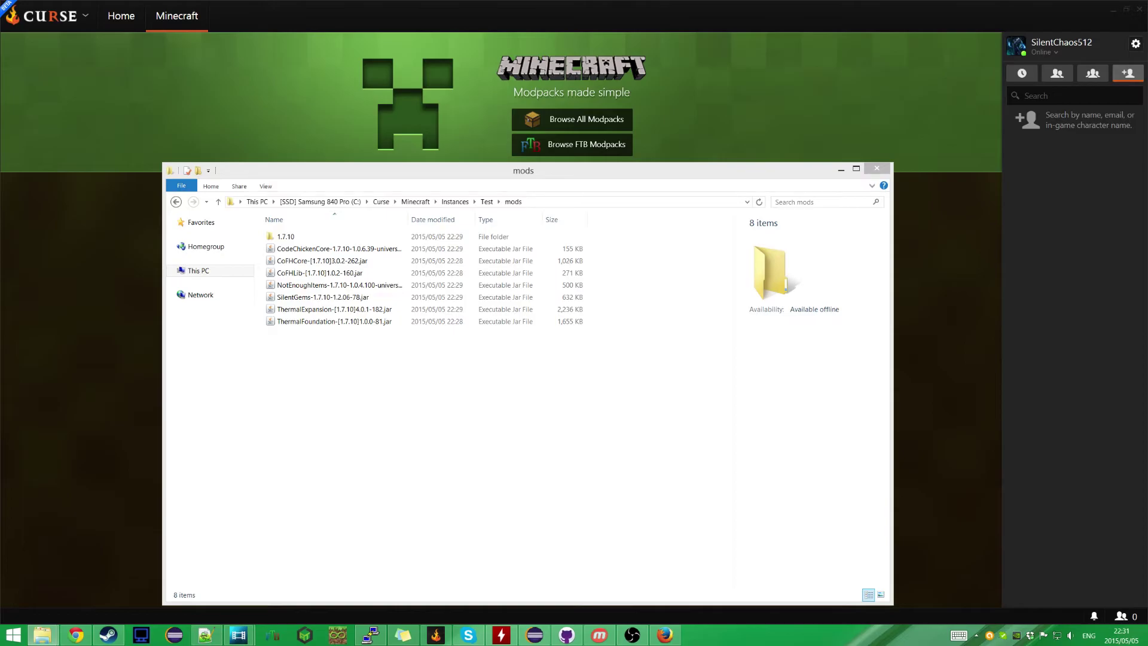
{"action": "left_click_drag", "start_coordinate": [572, 392], "coordinate": [573, 397]}
{"action": "left_click", "coordinate": [603, 414]}
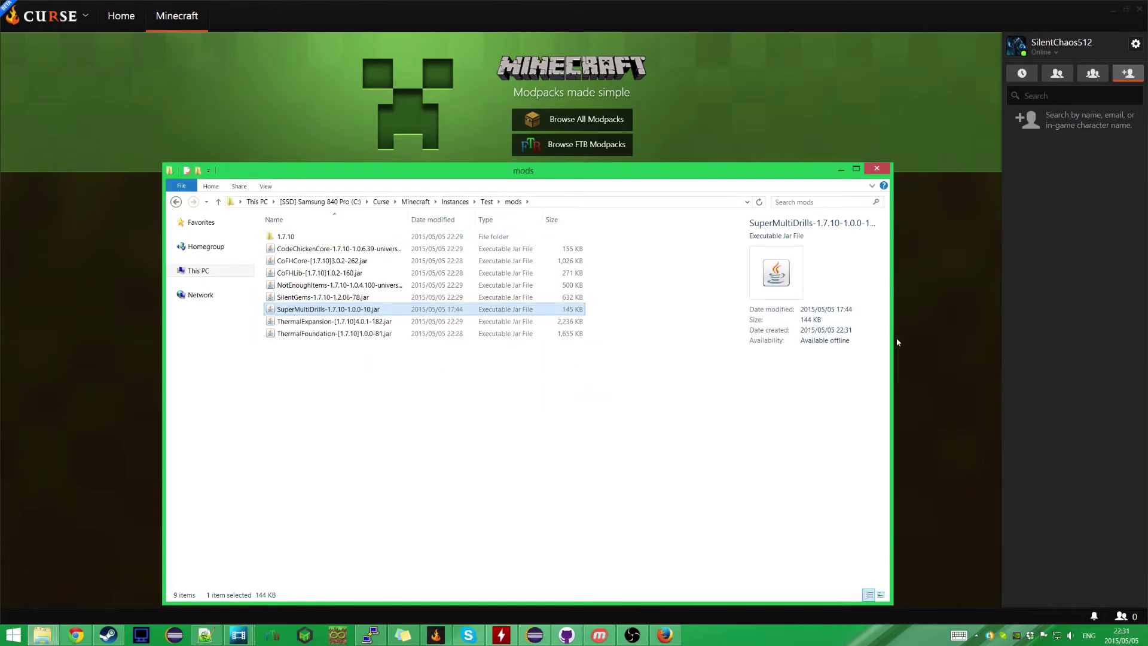
{"action": "left_click", "coordinate": [928, 309]}
{"action": "left_click", "coordinate": [322, 212]}
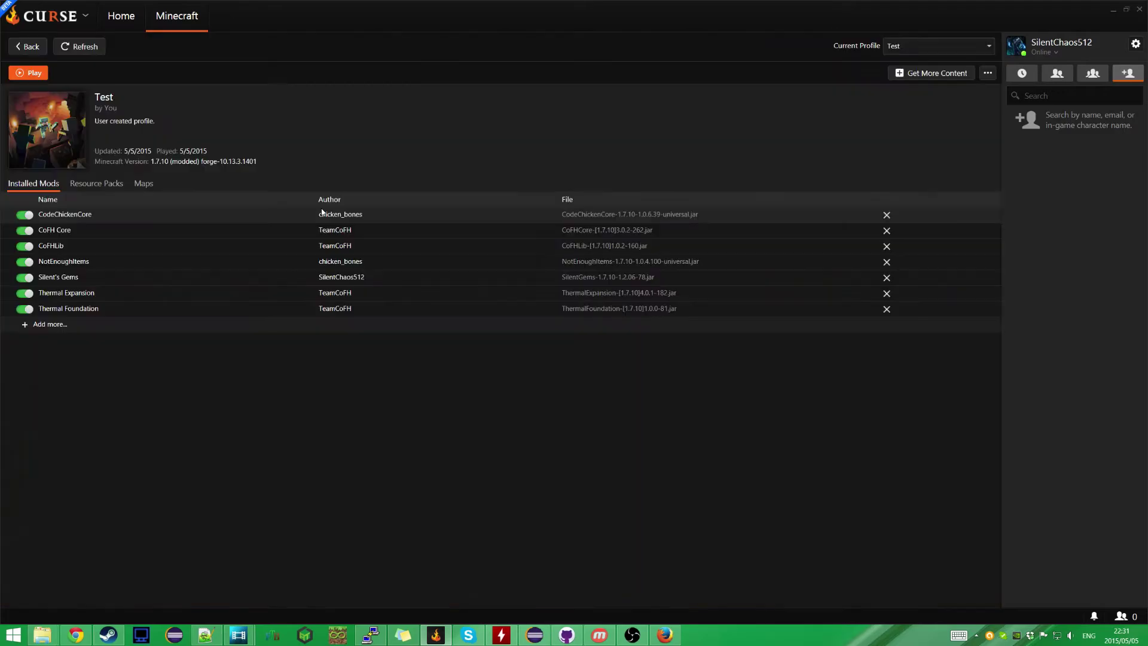
Step: Refresh the Test profile, launch it, and confirm Super Multi-Drills 1.7.10-1.0.0 loads before quitting
{"action": "left_click", "coordinate": [80, 48]}
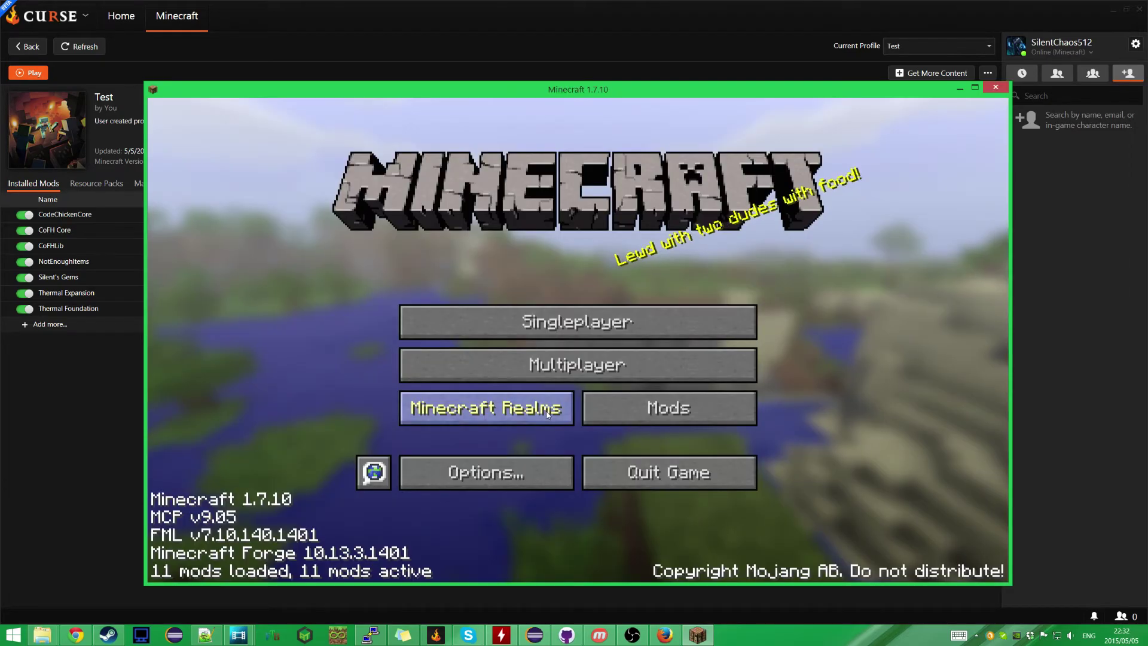
{"action": "left_click", "coordinate": [655, 410]}
{"action": "left_click_drag", "start_coordinate": [371, 249], "coordinate": [384, 428]}
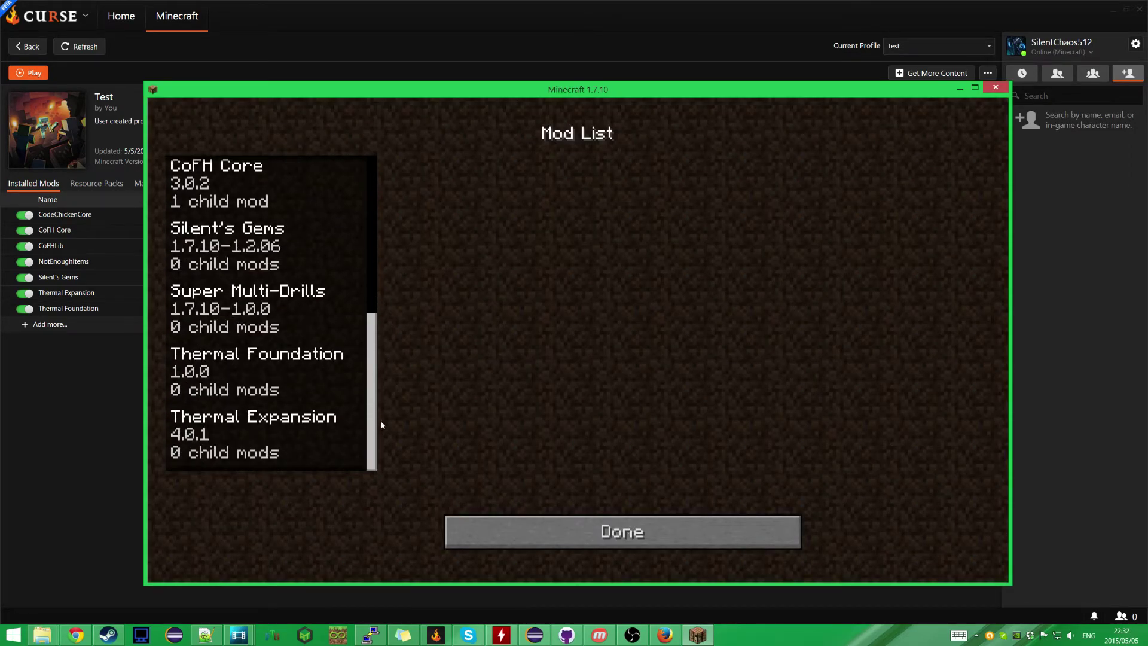
{"action": "left_click", "coordinate": [244, 313]}
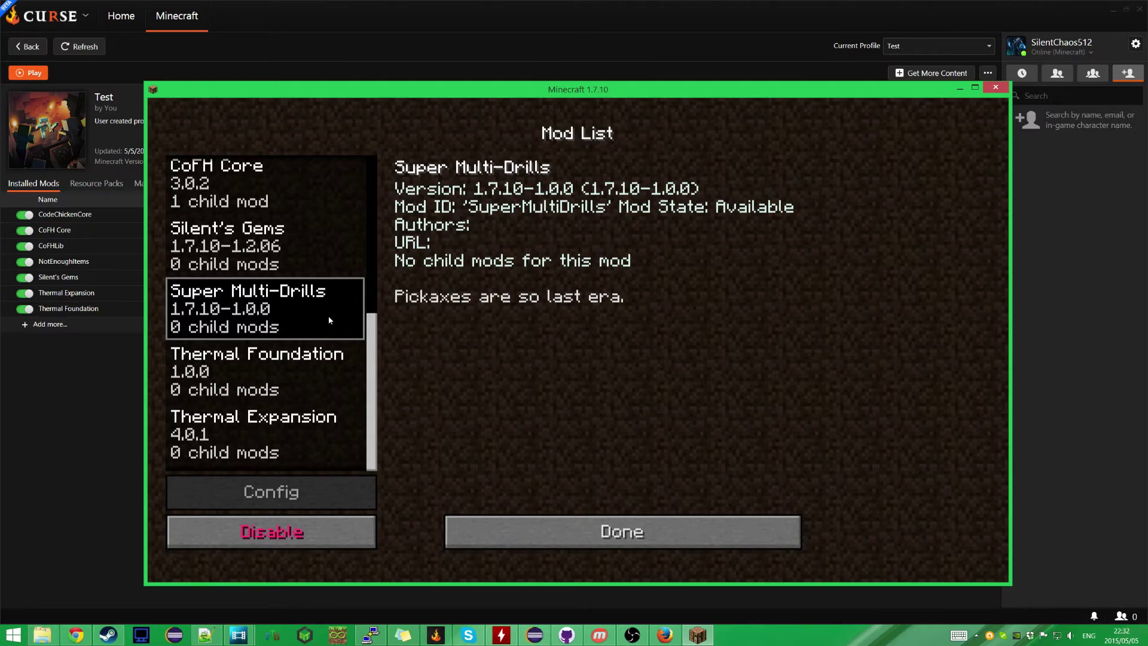
{"action": "left_click", "coordinate": [670, 525]}
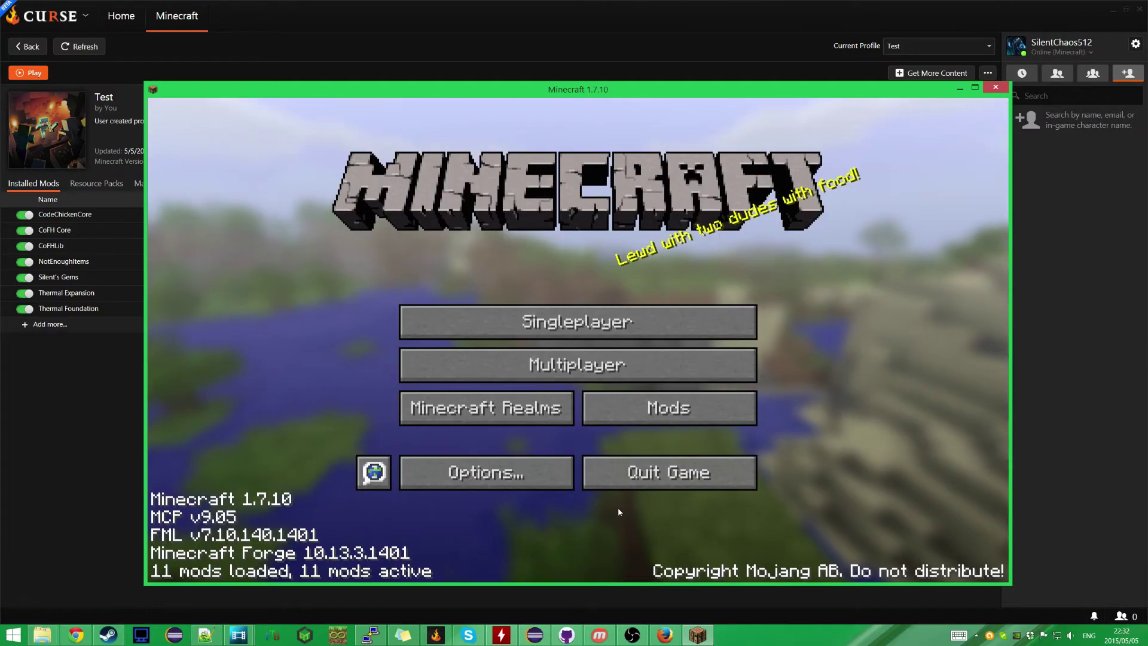
{"action": "left_click", "coordinate": [658, 476]}
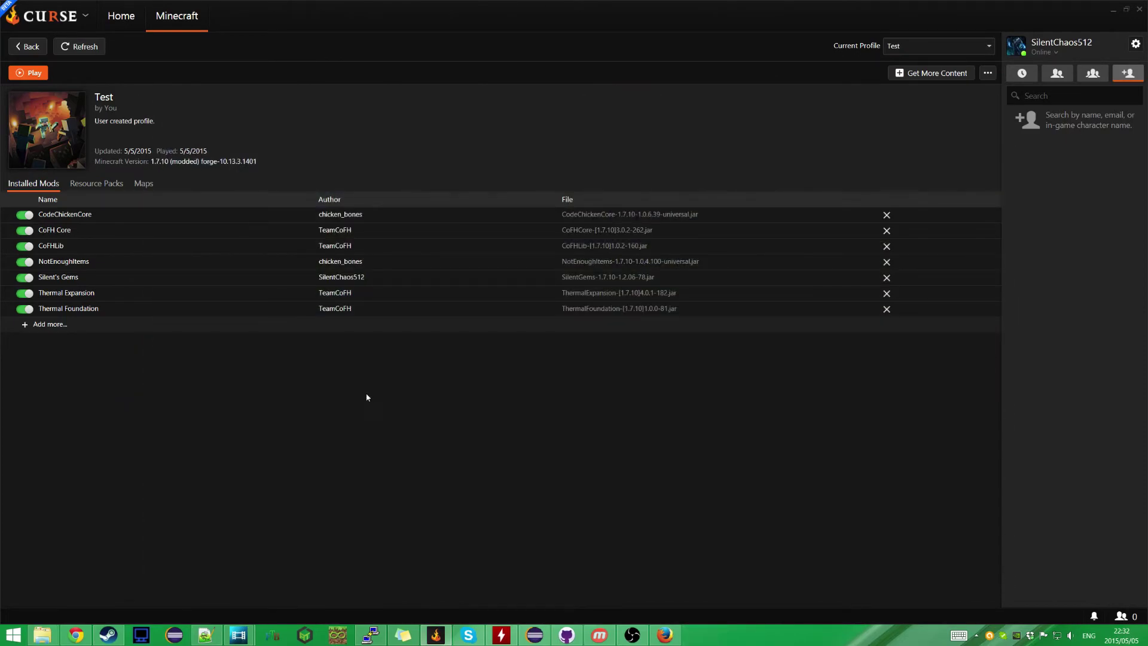
{"action": "left_click", "coordinate": [179, 17]}
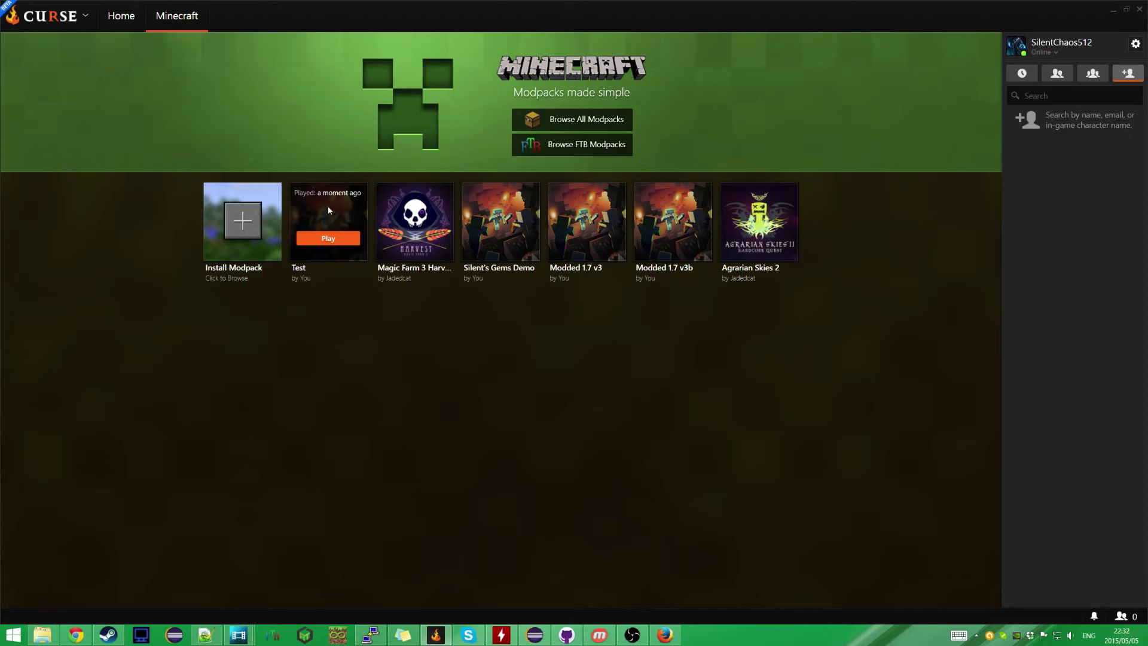
Step: In the Test profile, toggle CodeChickenCore and Thermal Foundation off and back on
{"action": "left_click", "coordinate": [323, 207]}
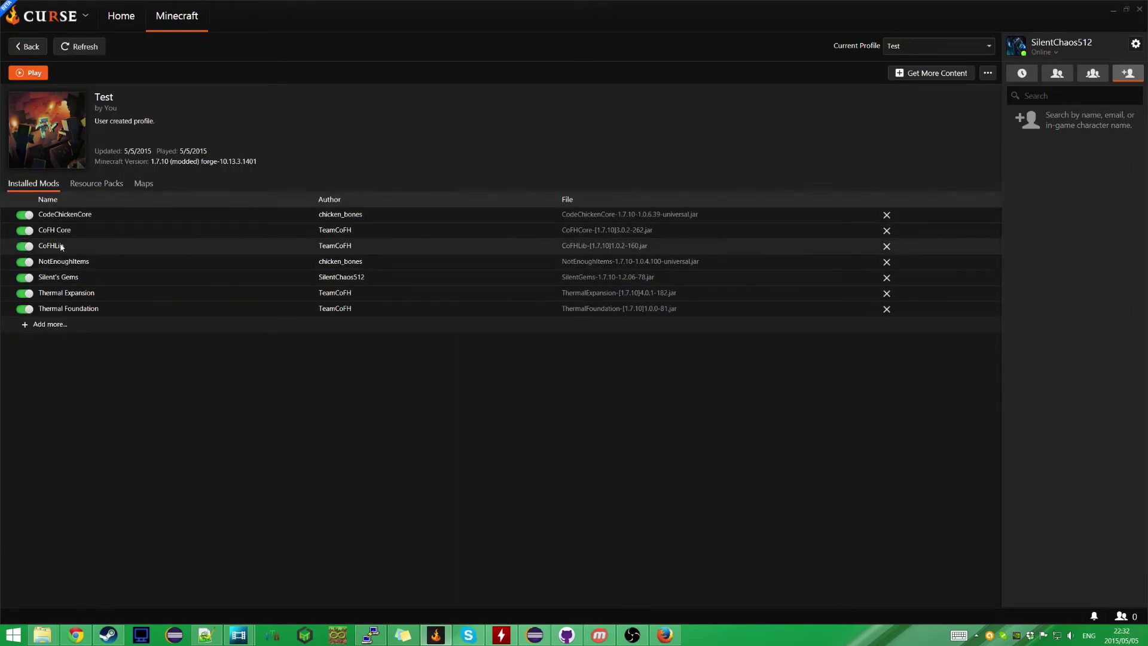
{"action": "left_click", "coordinate": [25, 215]}
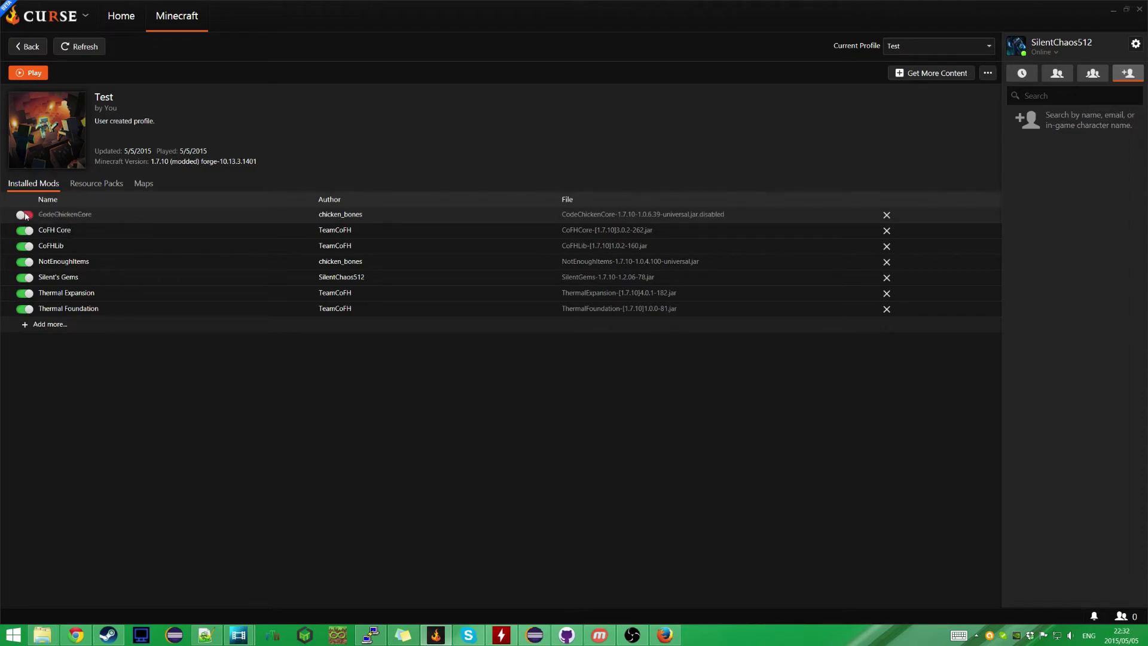
{"action": "left_click", "coordinate": [25, 215]}
{"action": "left_click", "coordinate": [25, 310]}
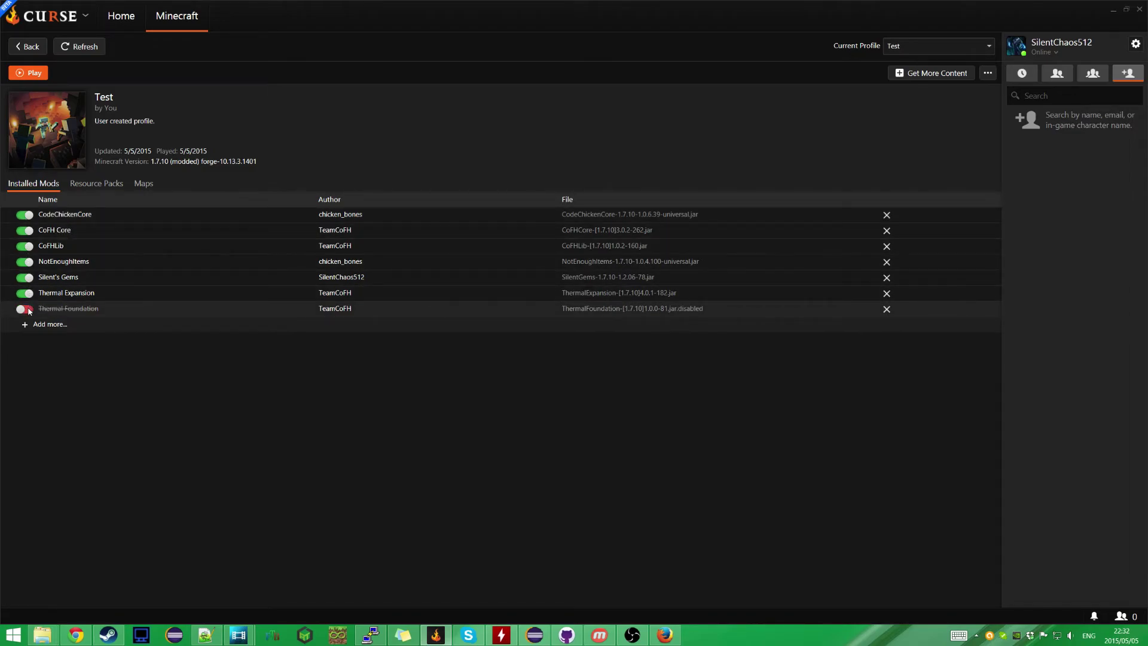
{"action": "left_click", "coordinate": [25, 309]}
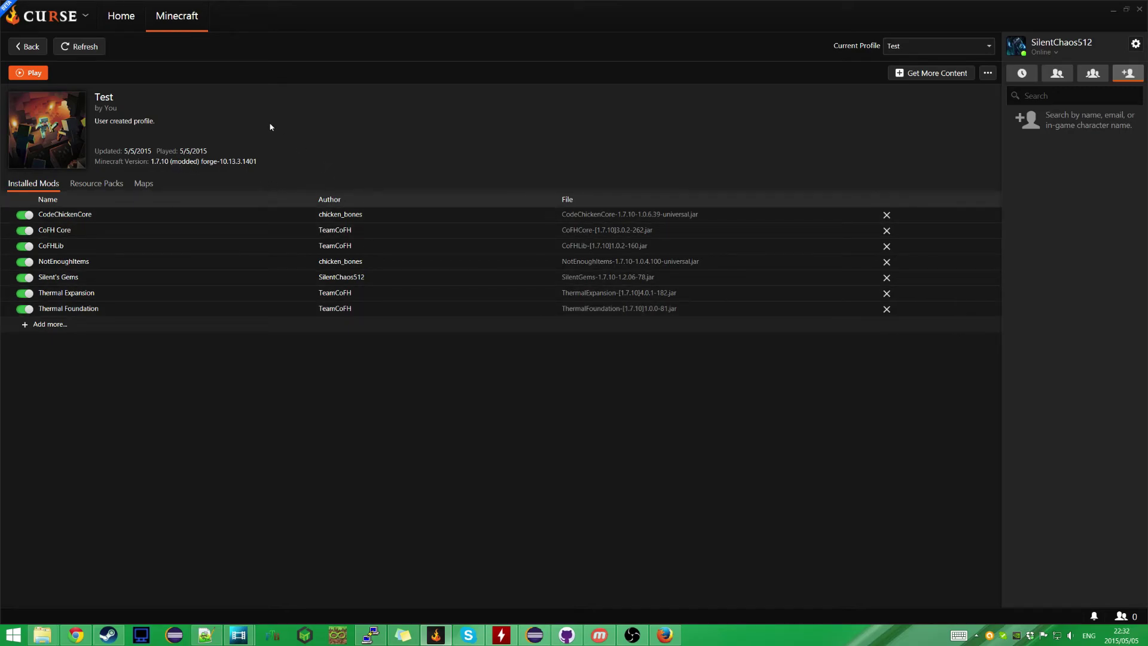
Step: Return to the modpack overview and open the Modded 1.7 v3 profile
{"action": "left_click", "coordinate": [27, 46]}
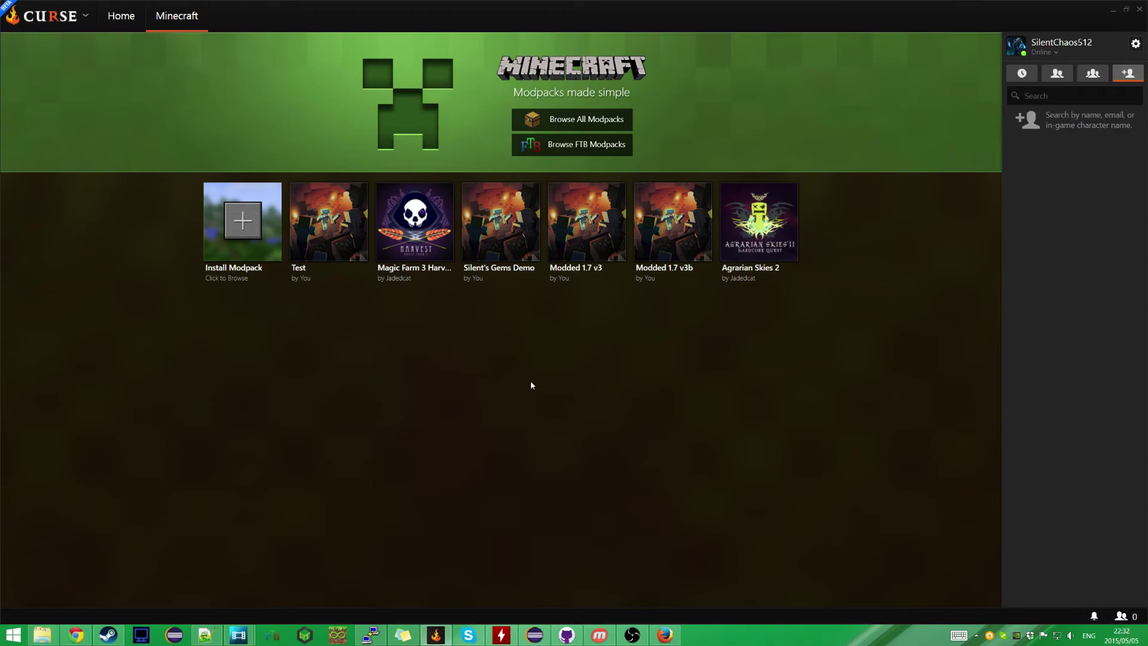
{"action": "mouse_move", "coordinate": [587, 215]}
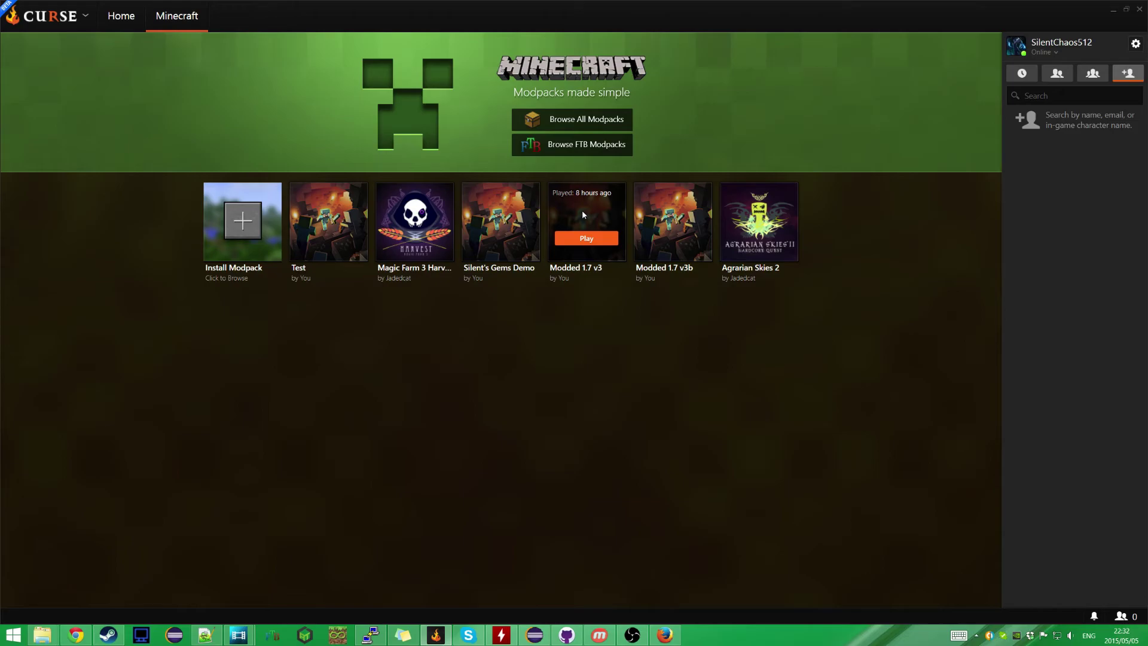
{"action": "left_click", "coordinate": [589, 215]}
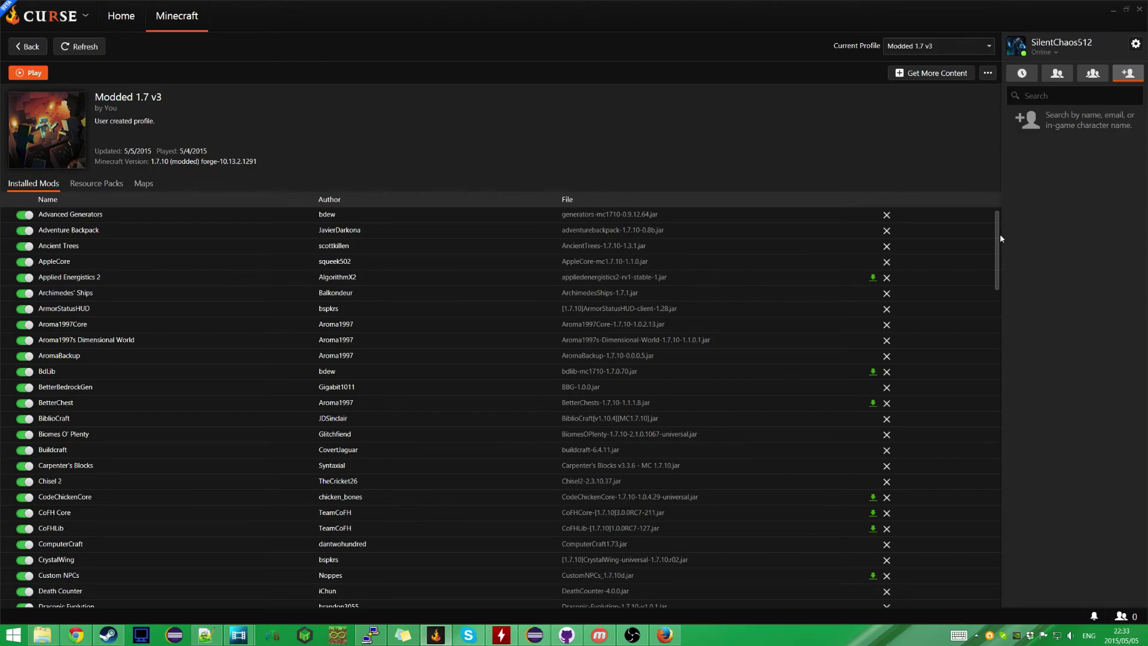
{"action": "left_click_drag", "start_coordinate": [1000, 235], "coordinate": [993, 464]}
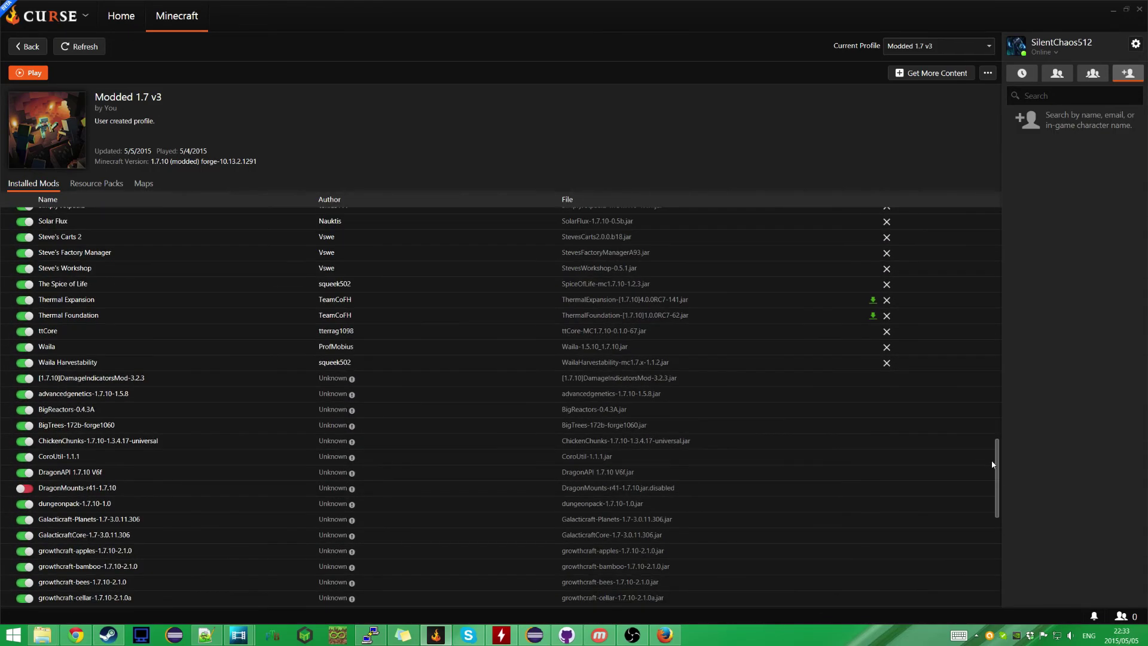
{"action": "scroll", "coordinate": [961, 462], "scroll_direction": "down", "scroll_amount": 2}
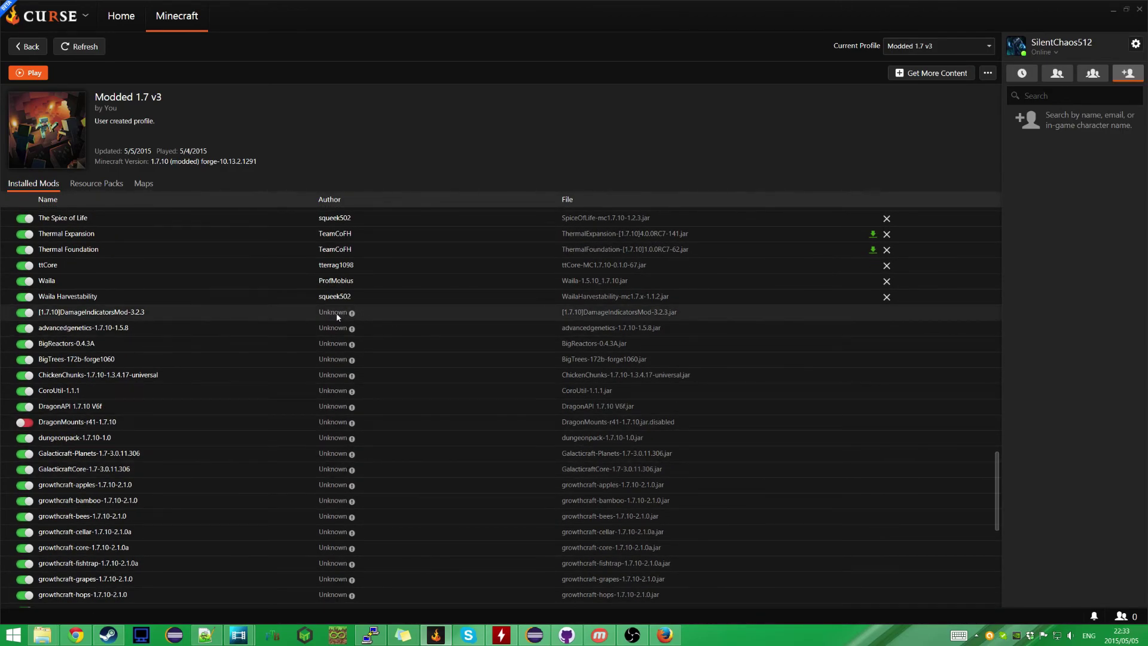
{"action": "mouse_move", "coordinate": [354, 315]}
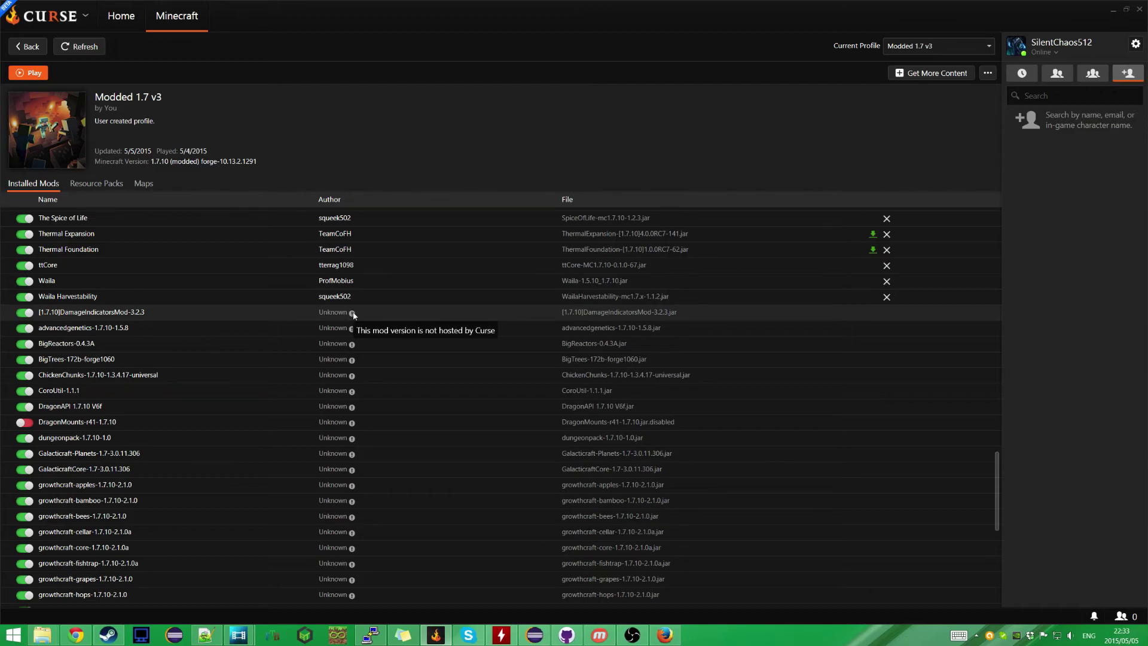
{"action": "left_click_drag", "start_coordinate": [996, 478], "coordinate": [1022, 591]}
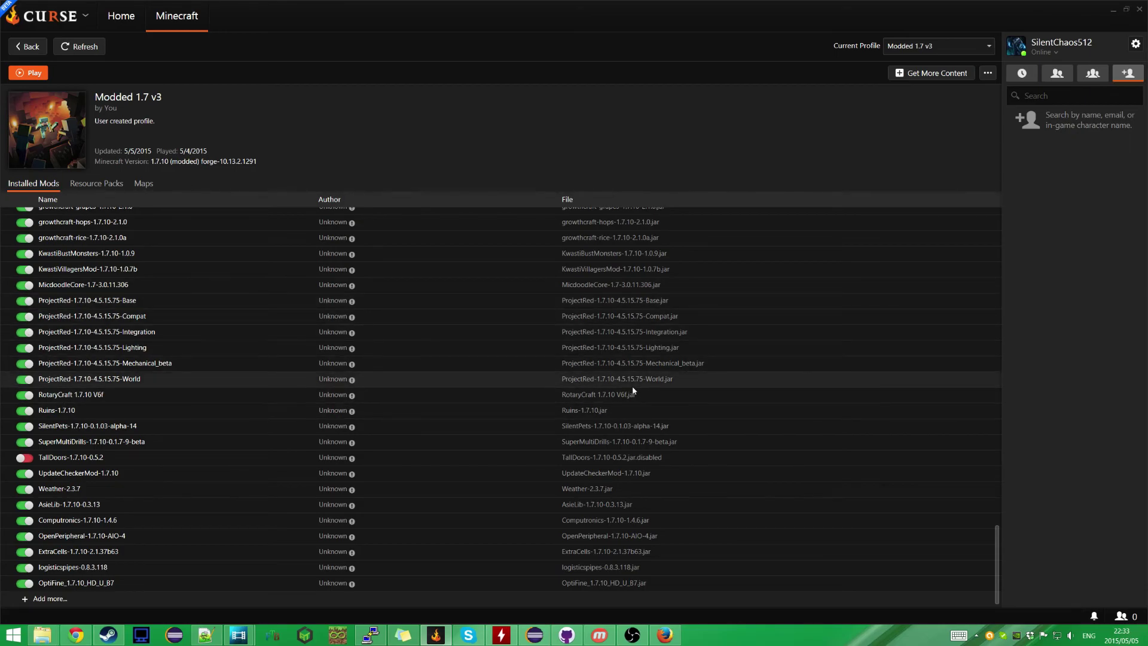
{"action": "key", "text": "alt+Left"}
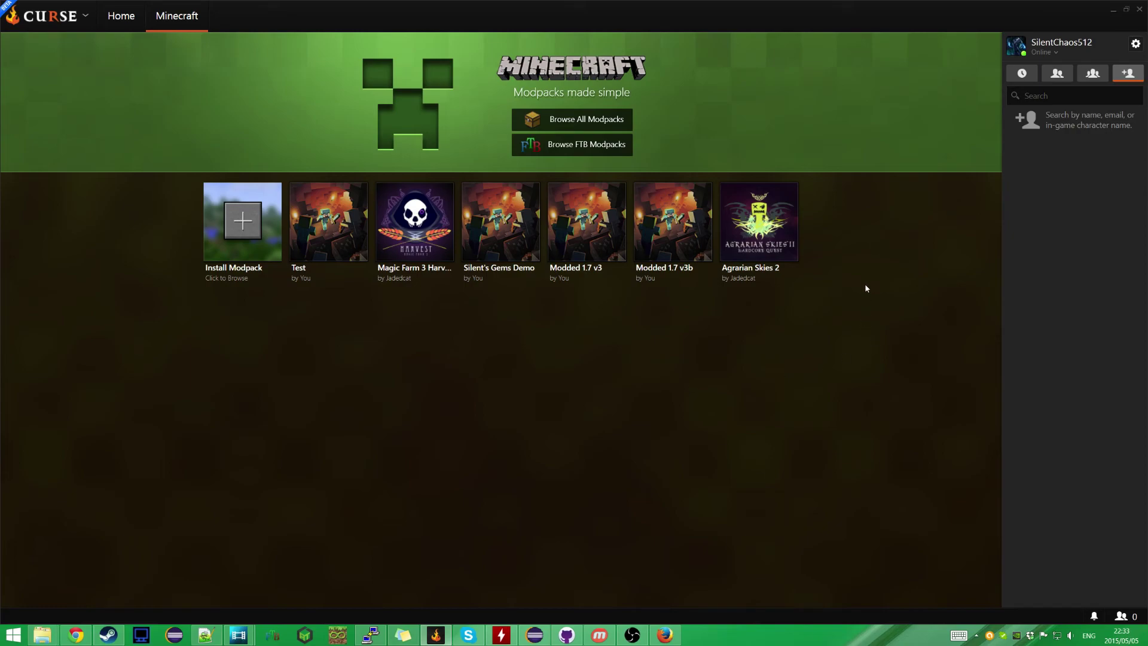
{"action": "mouse_move", "coordinate": [761, 204]}
{"action": "mouse_move", "coordinate": [603, 220]}
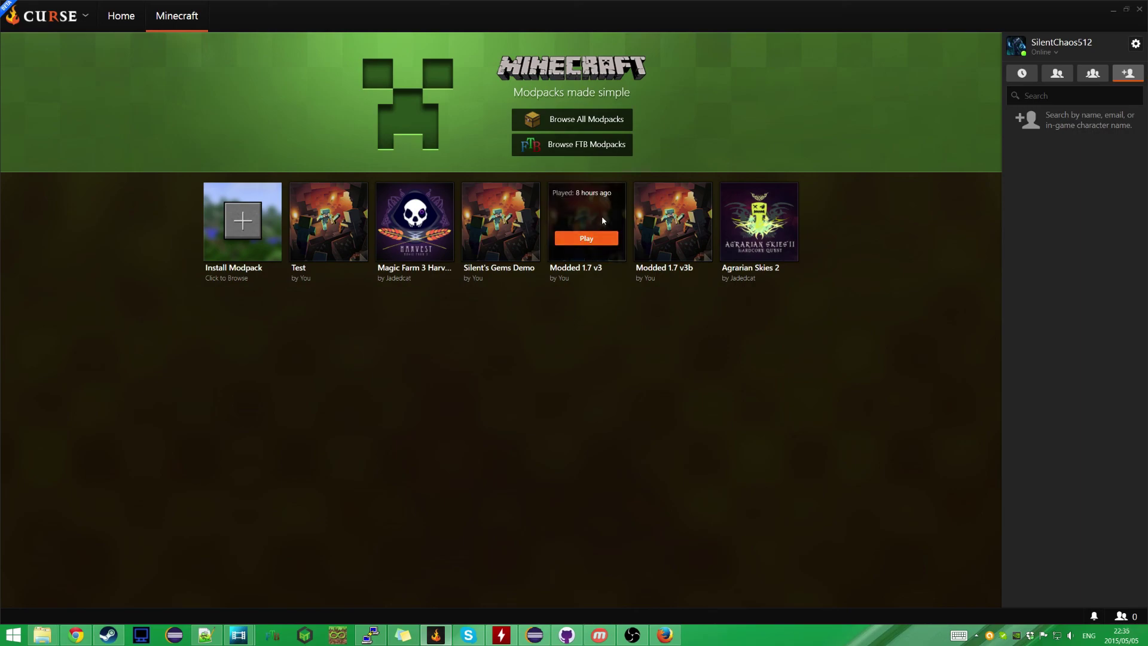